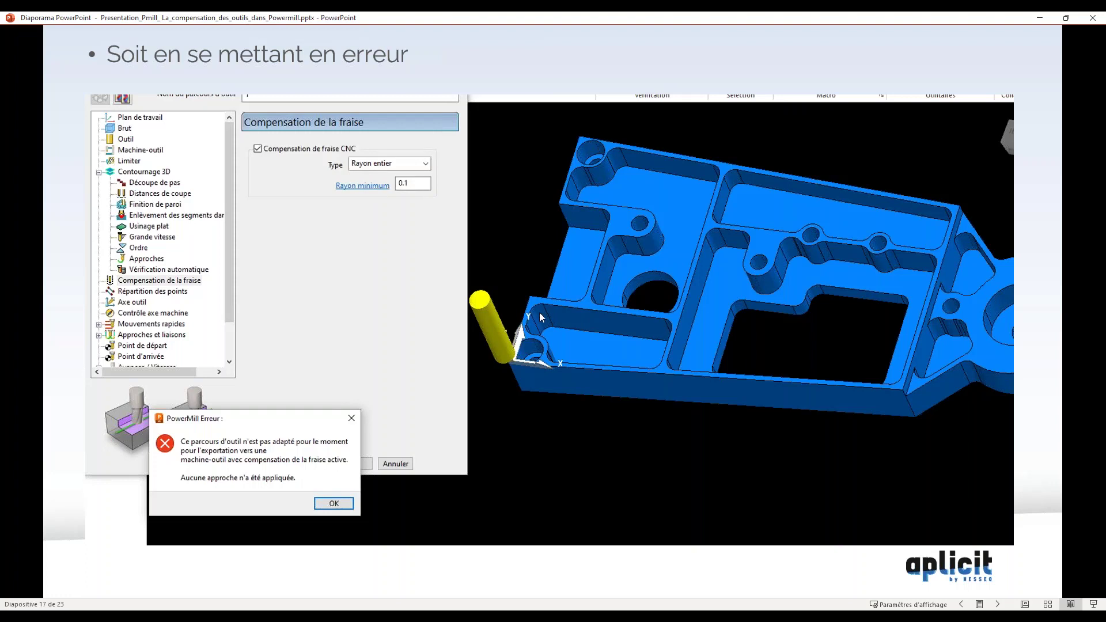
Review the slides on using cutter compensation in machining strategies and on how PowerMill flags compensation errors.
key(ctrl)
click(412, 386)
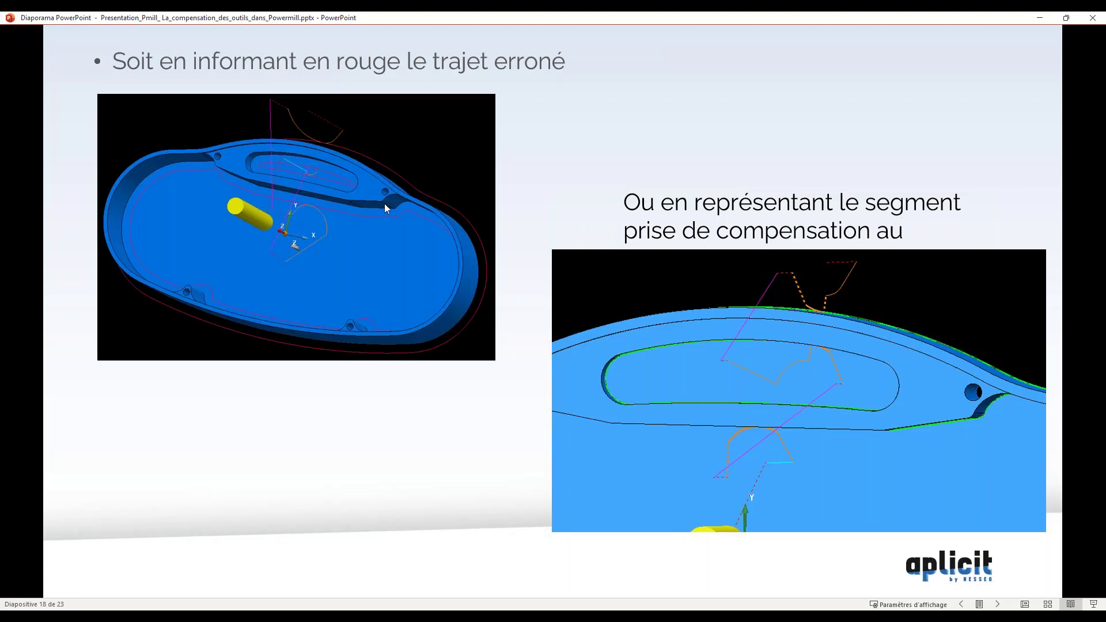
key(Left)
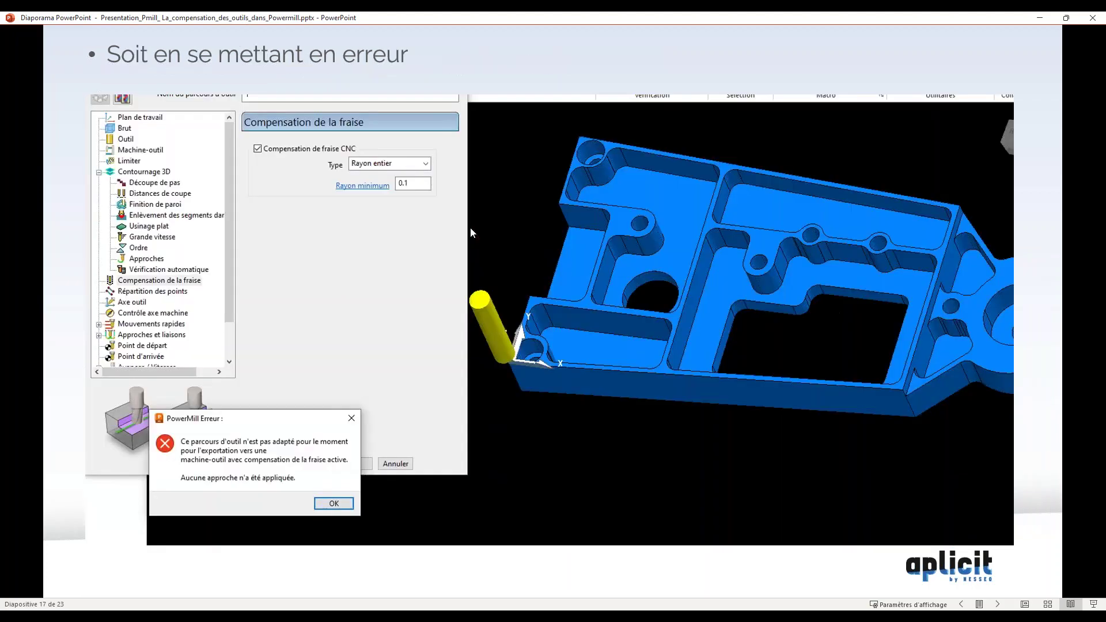
key(Left)
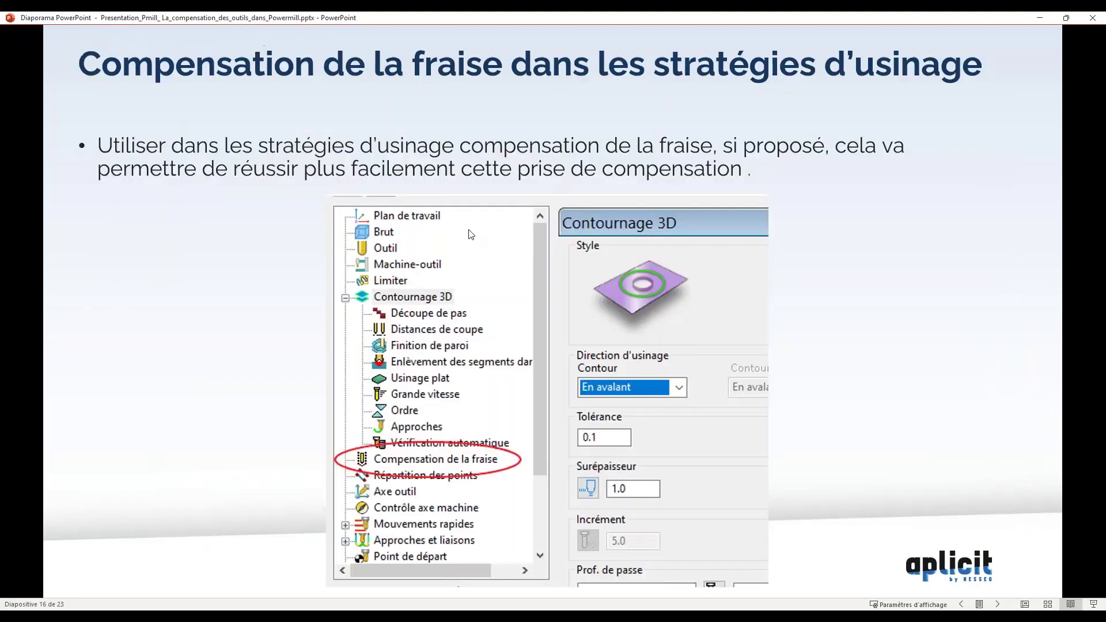
key(Right)
key(Right)
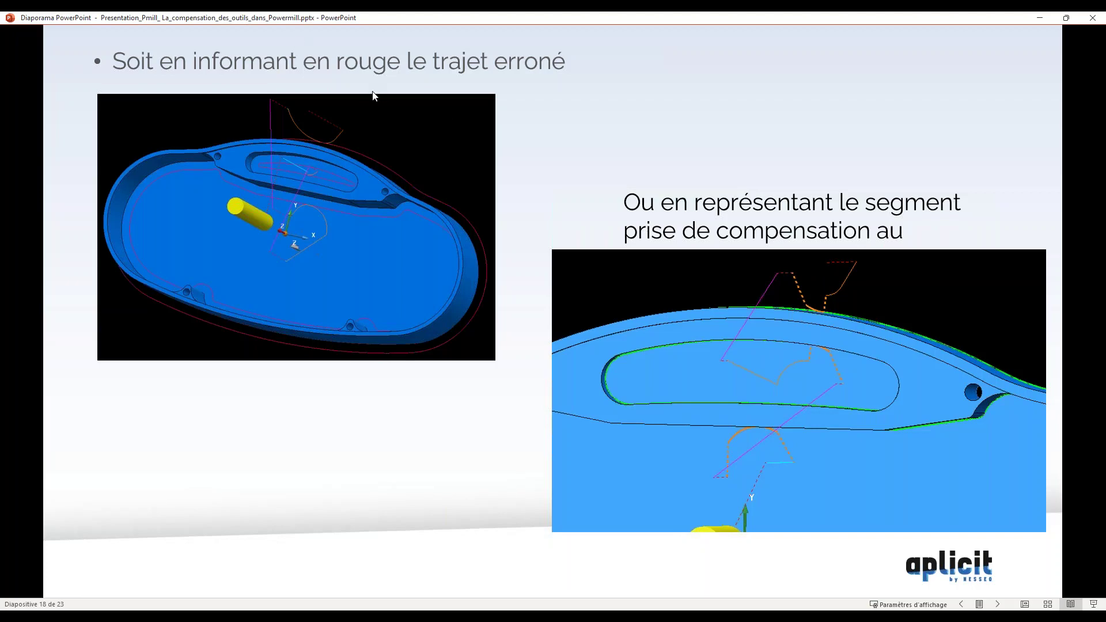
key(Left)
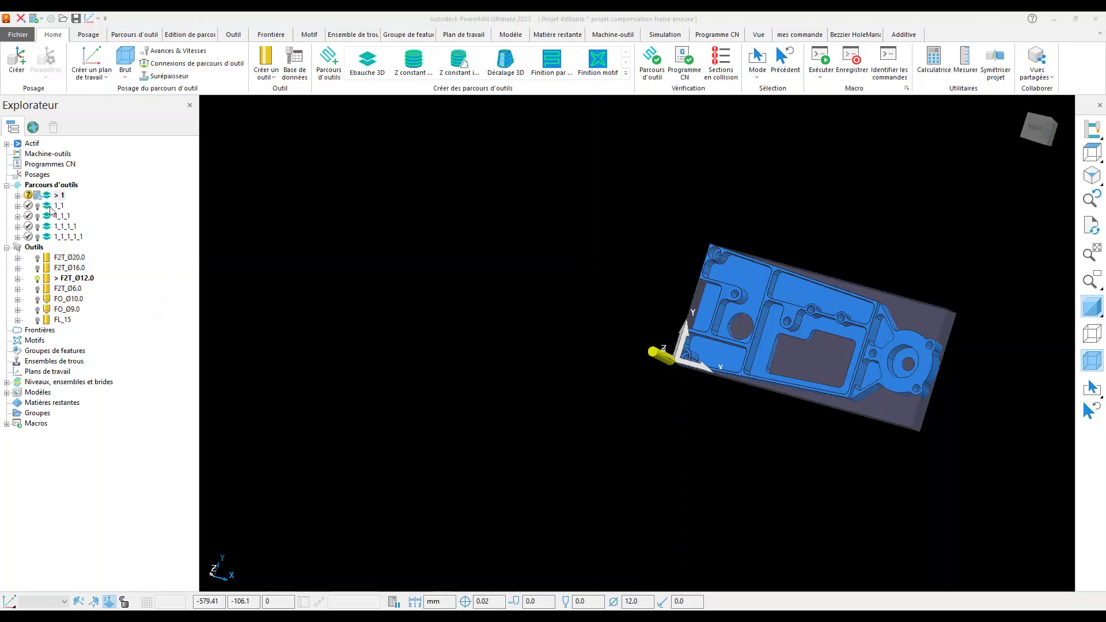
In PowerMill, open the parameters of toolpath 1 and inspect its cutter compensation, engagement and longitudinal extension settings.
right_click(44, 195)
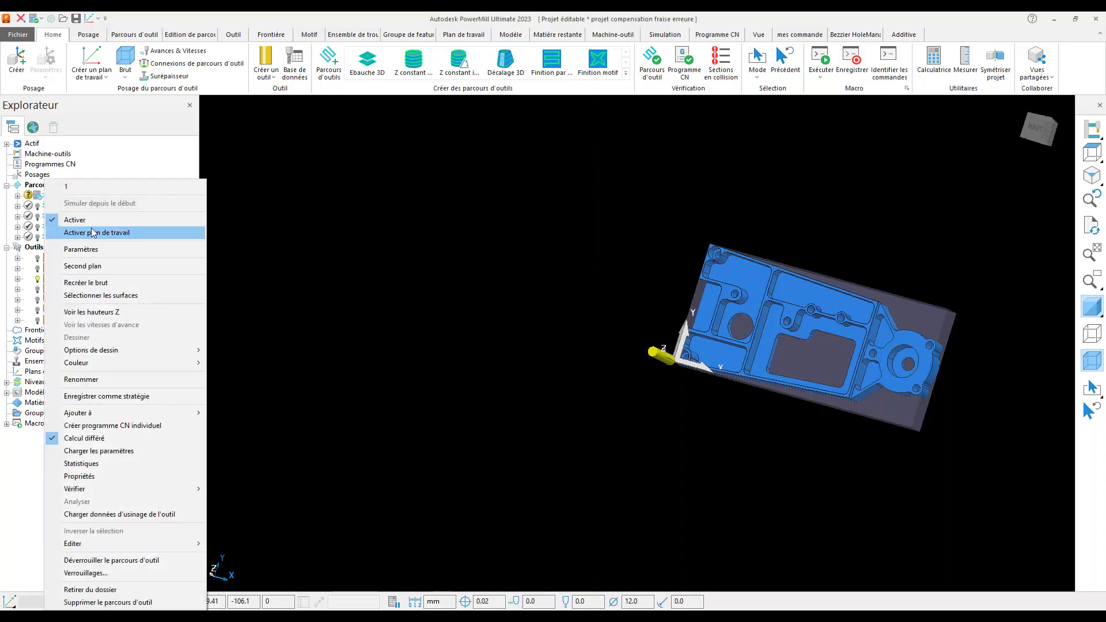
click(86, 249)
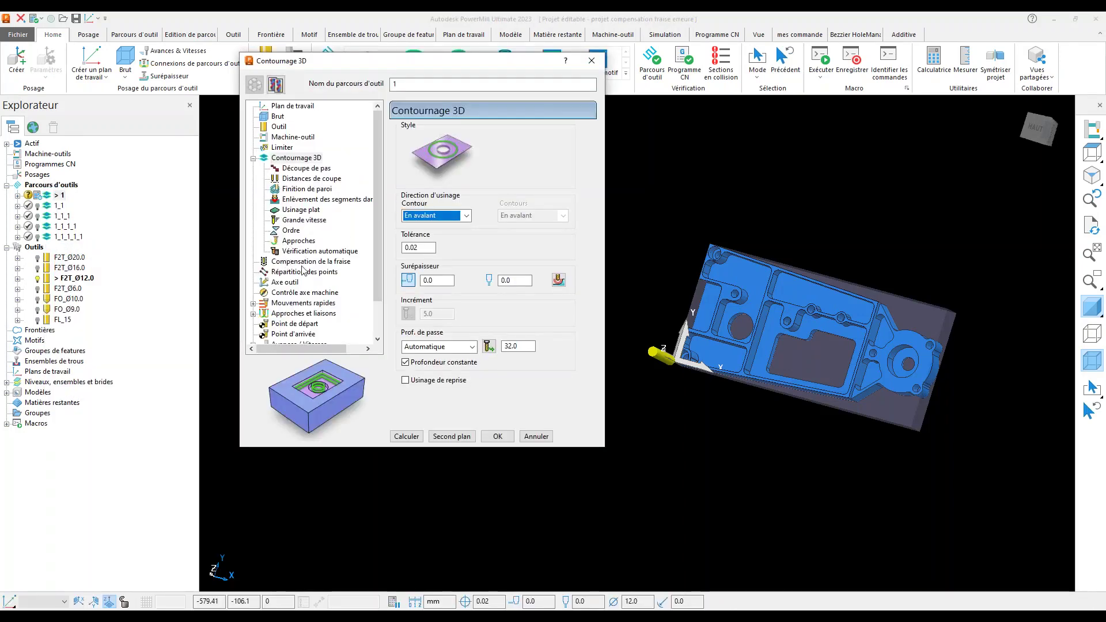
click(298, 266)
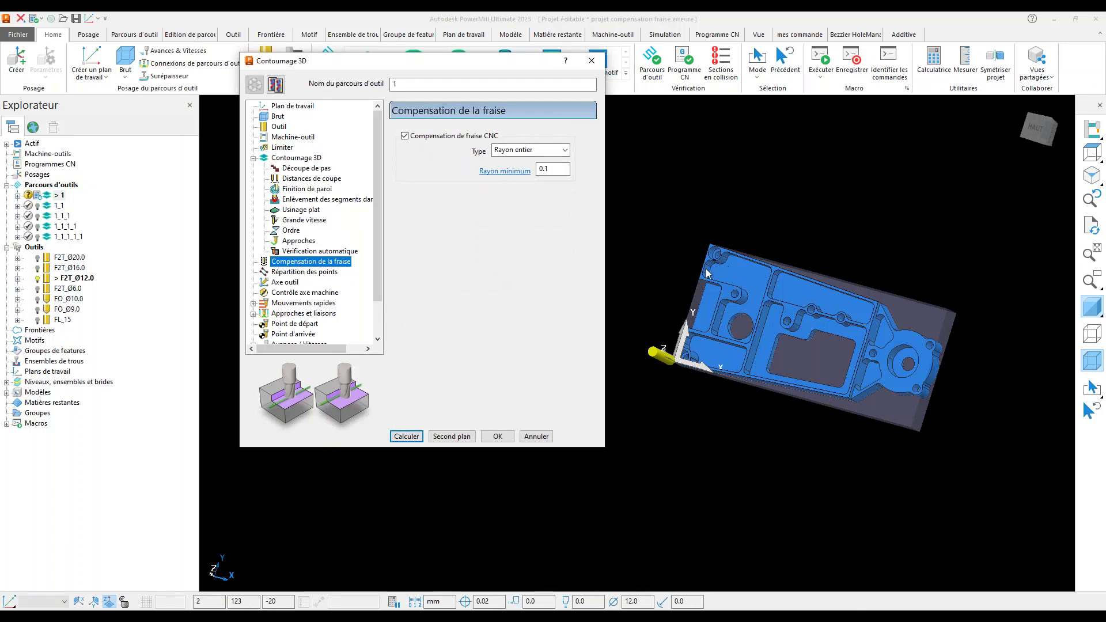
click(254, 313)
click(288, 283)
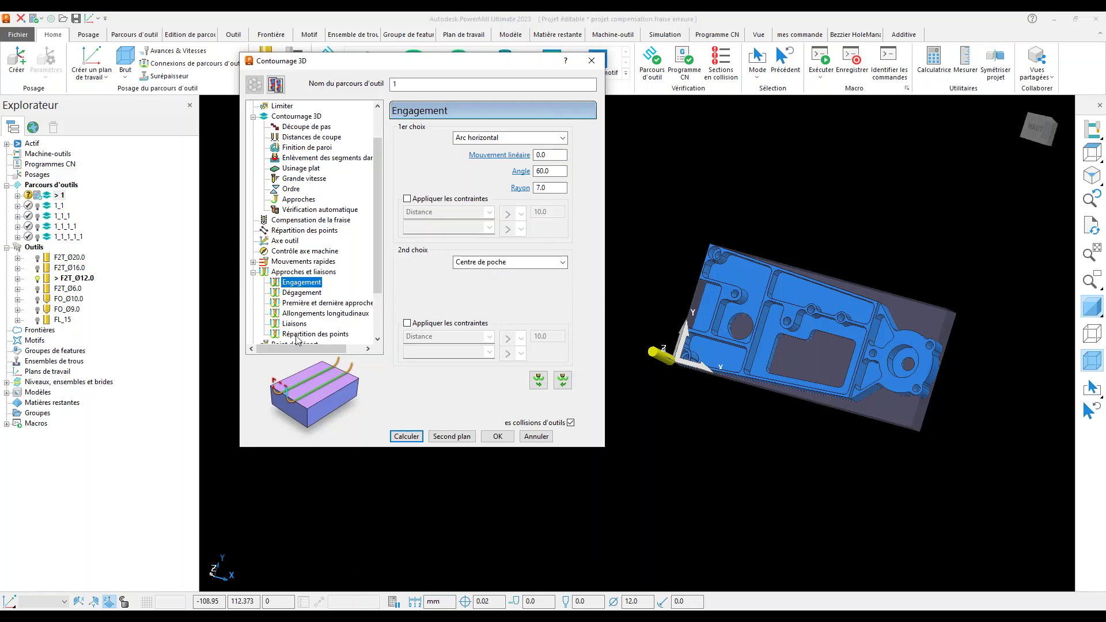
click(297, 314)
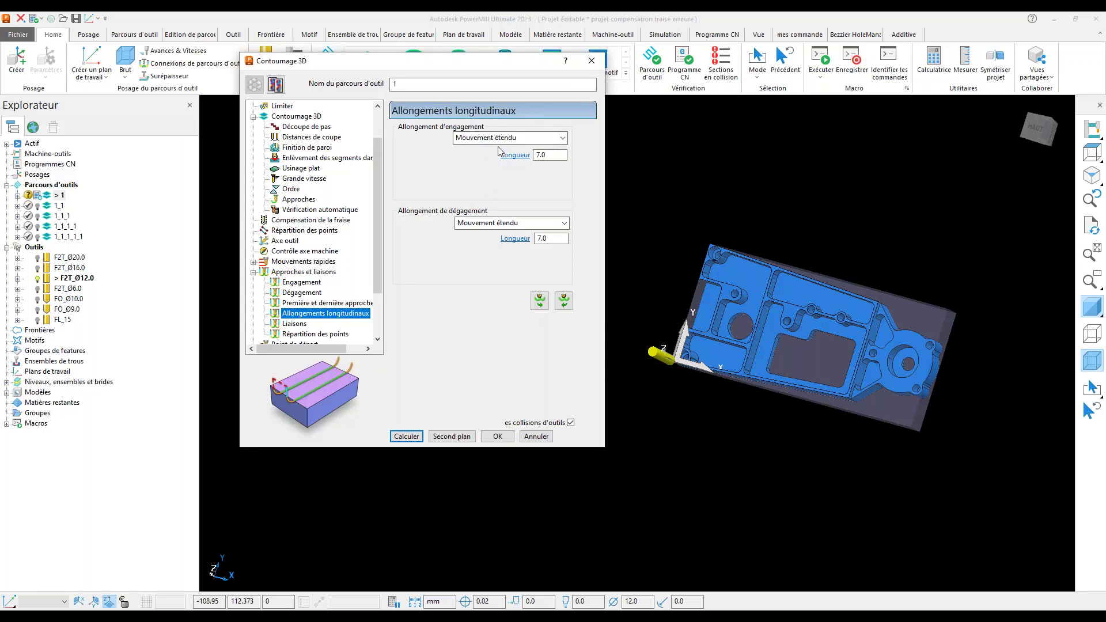
click(301, 283)
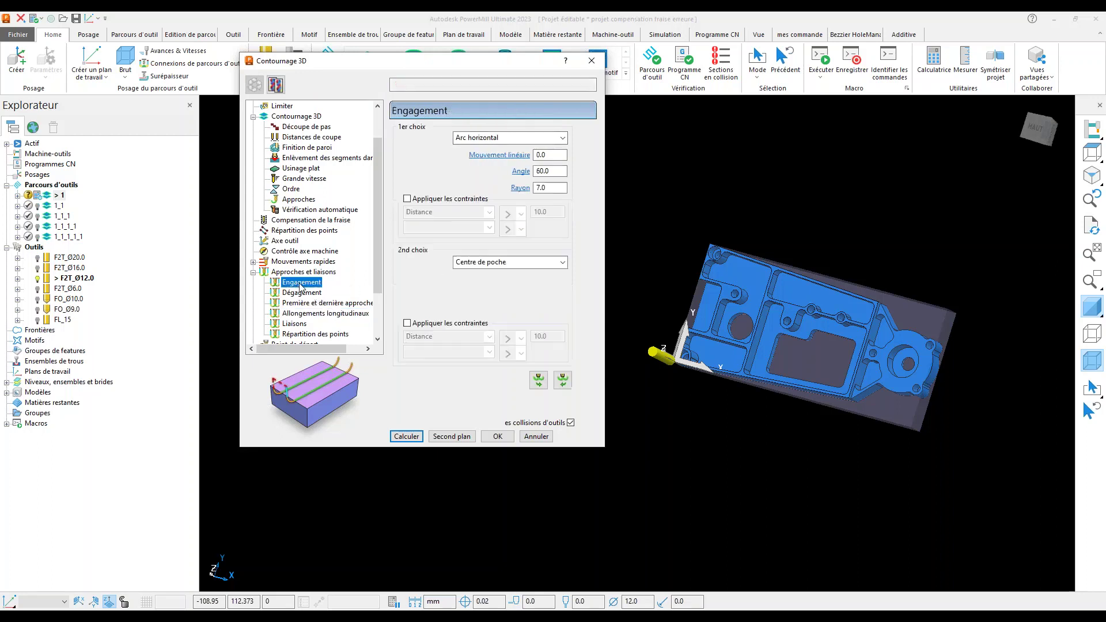
Try to calculate toolpath 1 with full-radius CNC cutter compensation and close its parameters.
click(412, 438)
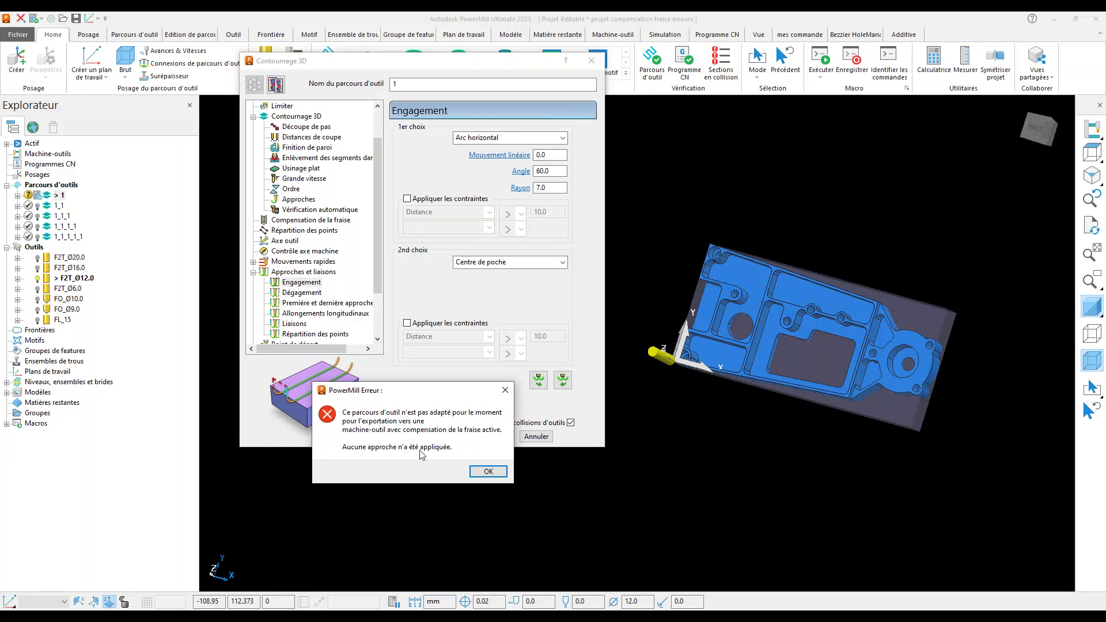
click(488, 471)
click(591, 60)
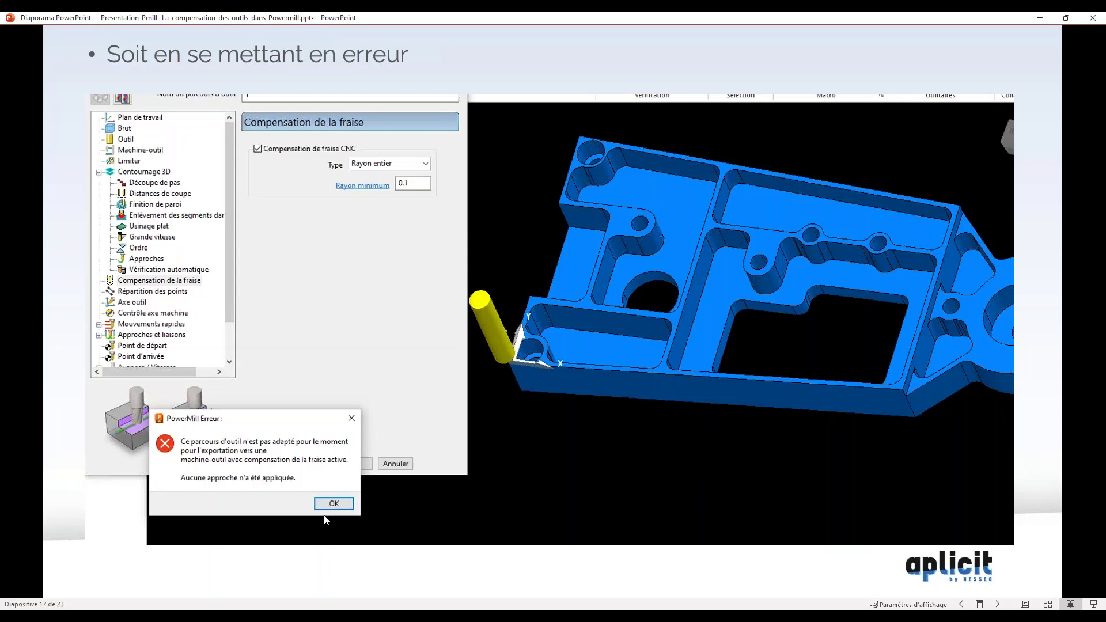
Switch to the contour compensation project in PowerMill and display the compensated toolpath of contour EM10.
click(481, 509)
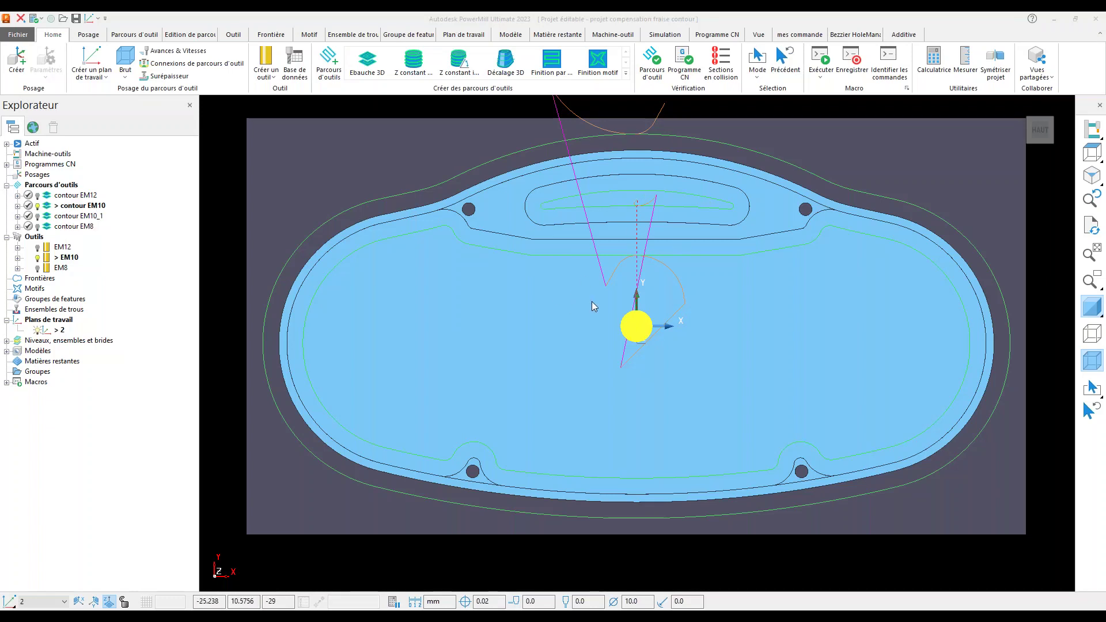
scroll(648, 204, down, 1)
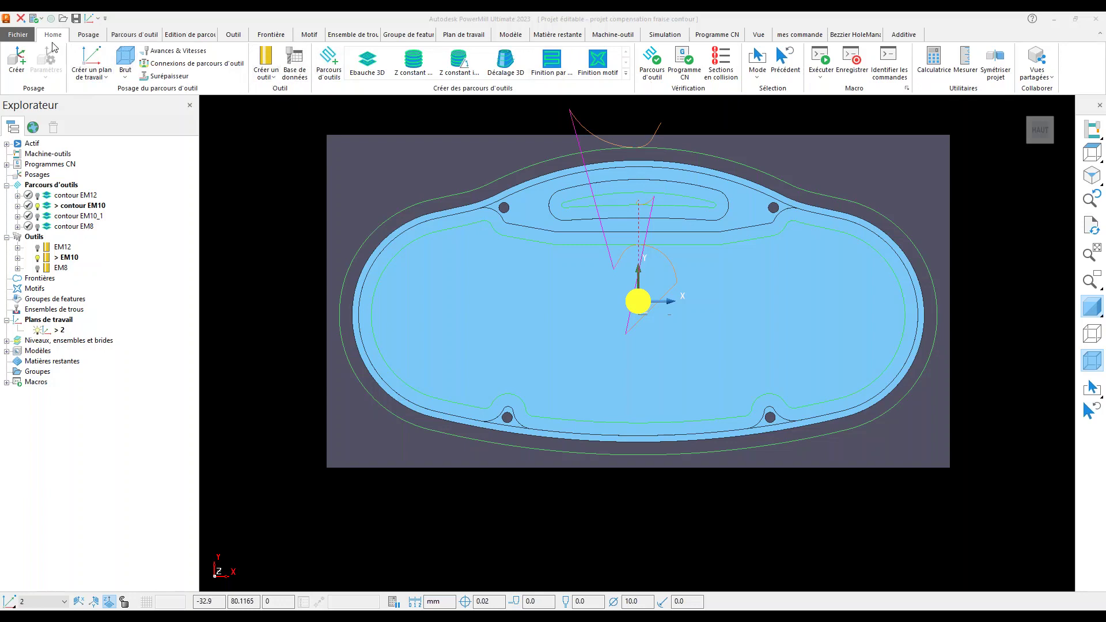
click(173, 36)
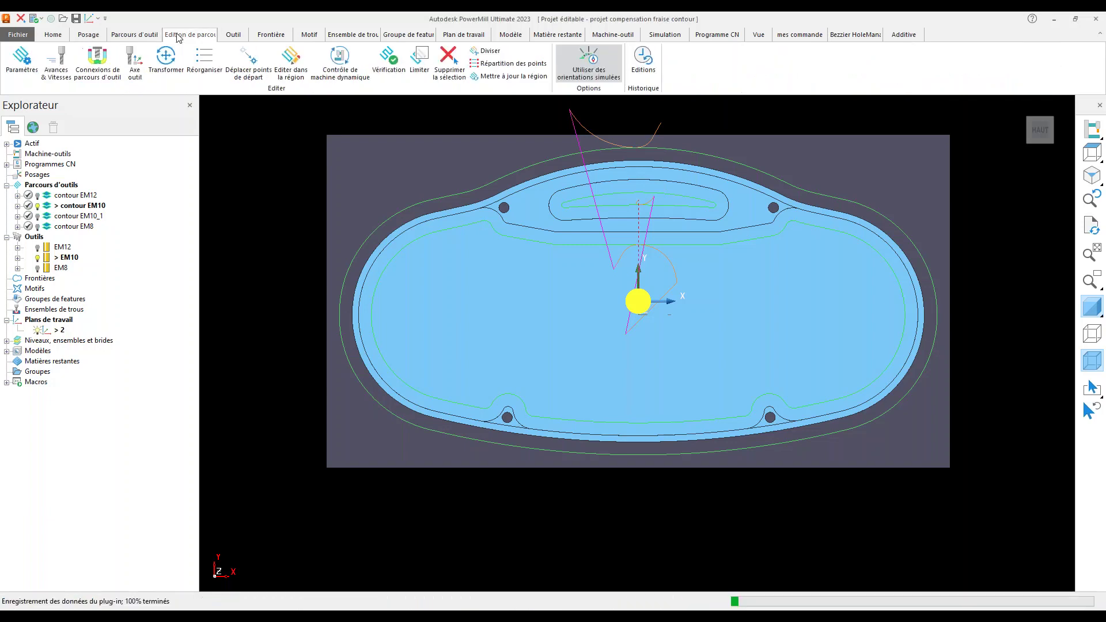
click(151, 36)
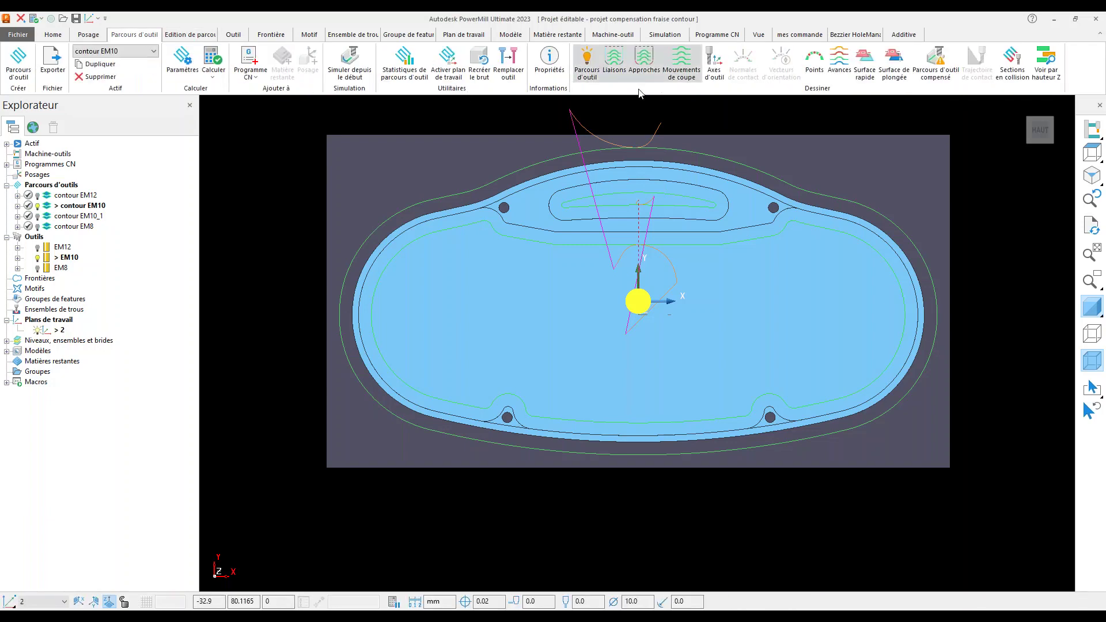
click(924, 60)
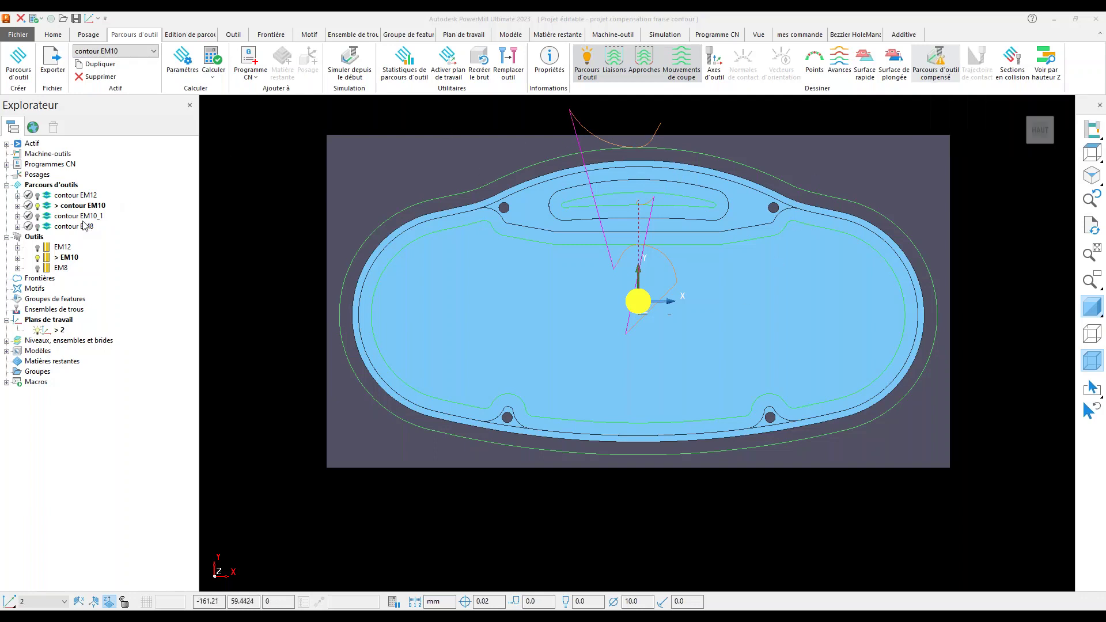
click(942, 68)
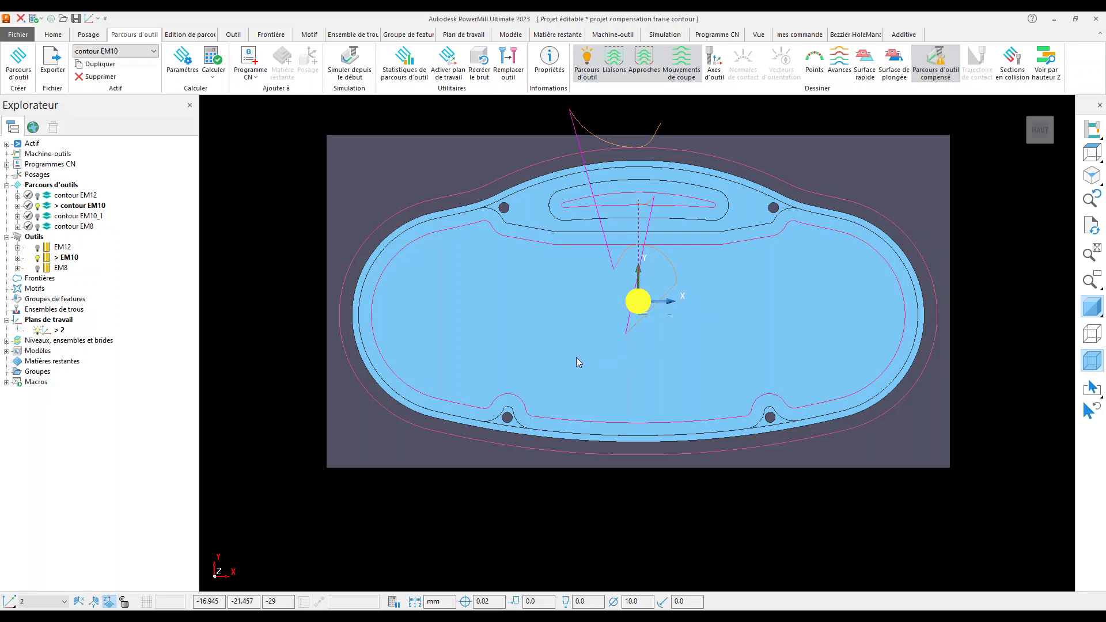
Examine contour EM10's compensated toolpath around the part, including the approach inside the handle slot.
middle_drag(576, 357, 462, 248)
middle_drag(846, 378, 708, 357)
middle_drag(624, 262, 647, 230)
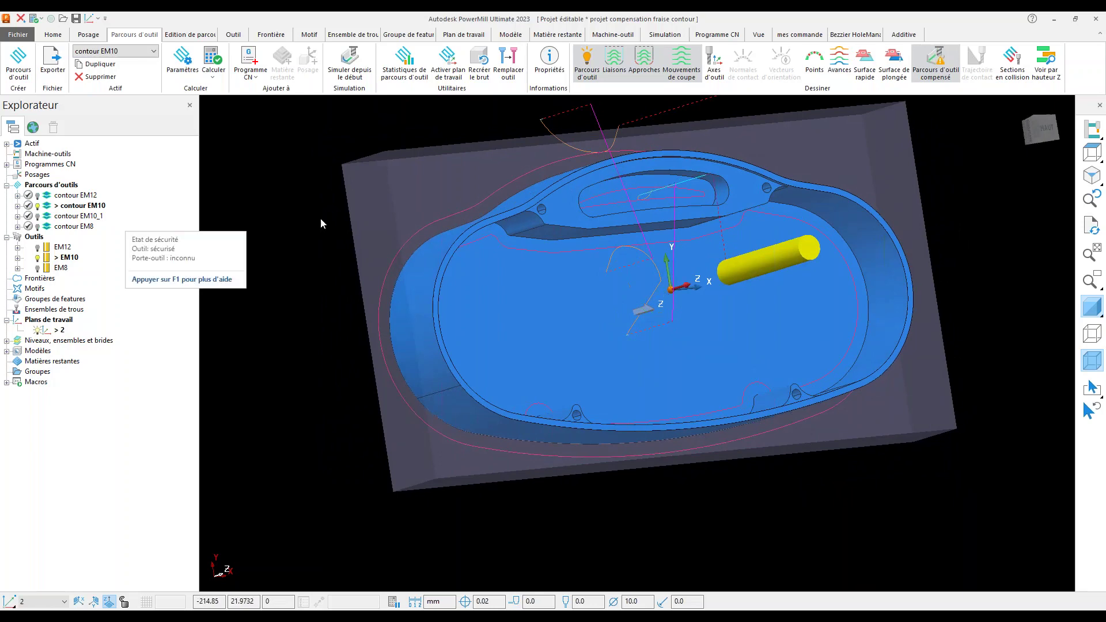
middle_drag(694, 317, 640, 194)
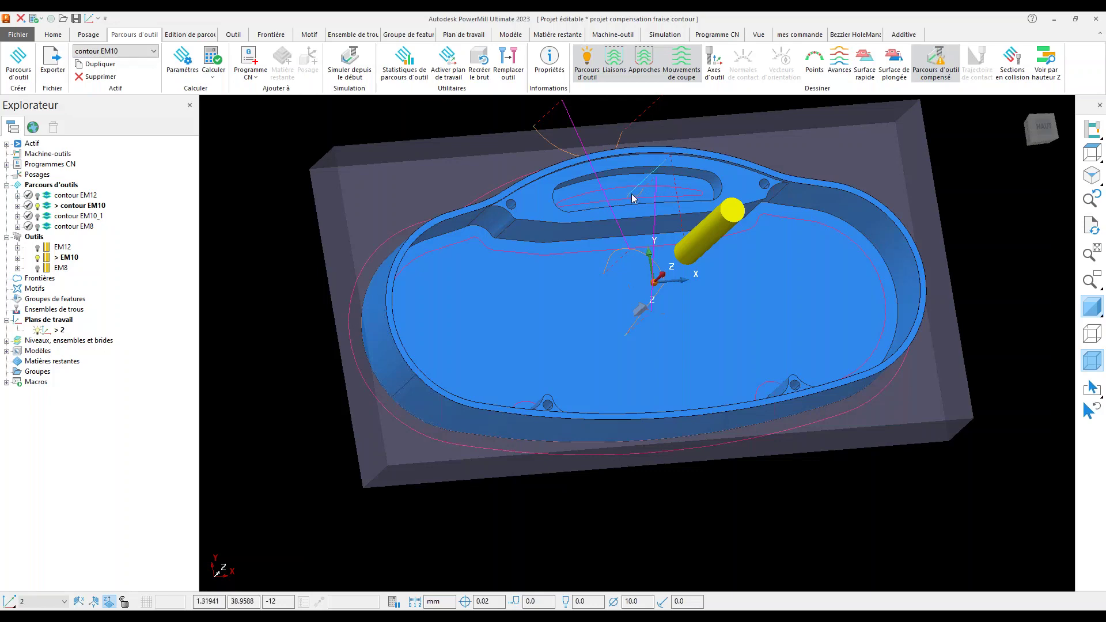
middle_drag(633, 195, 638, 197)
scroll(638, 193, up, 5)
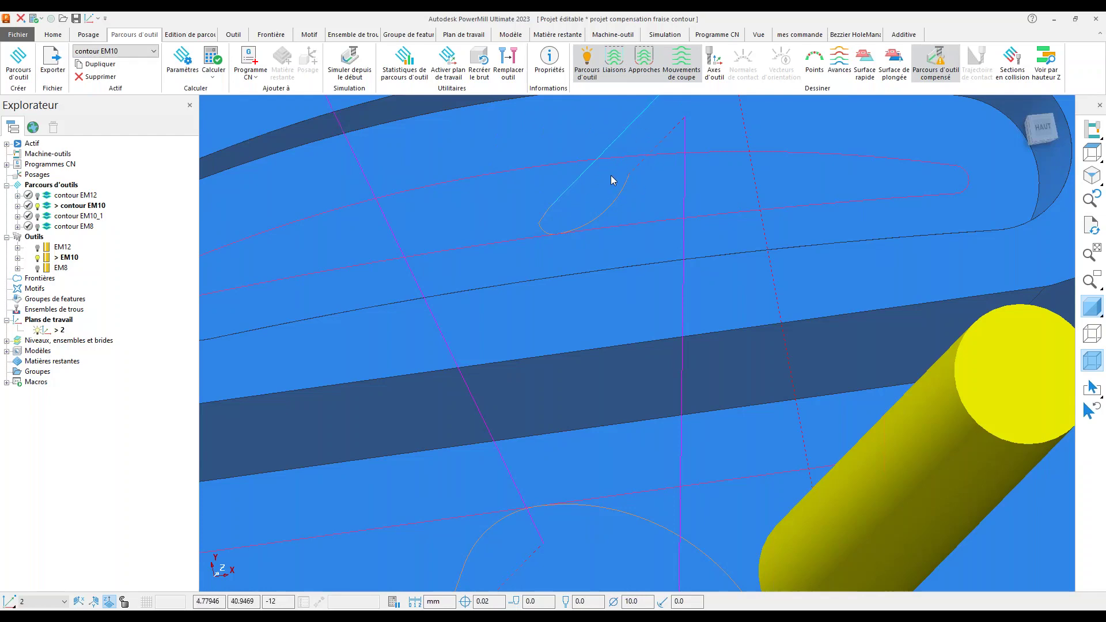
scroll(635, 171, down, 2)
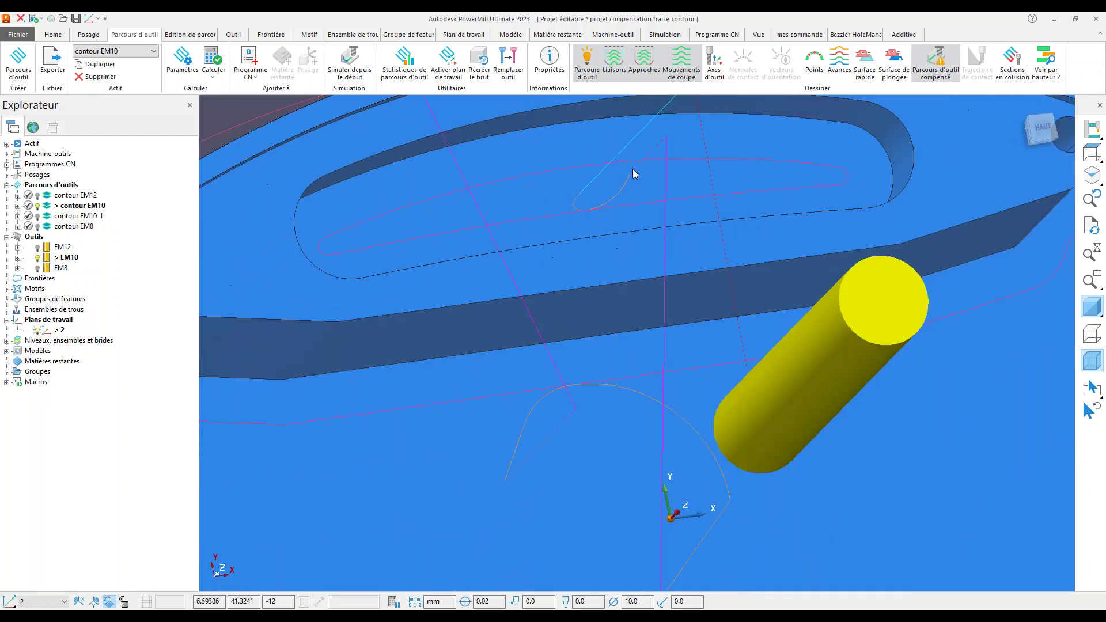
scroll(634, 177, down, 2)
scroll(625, 343, down, 4)
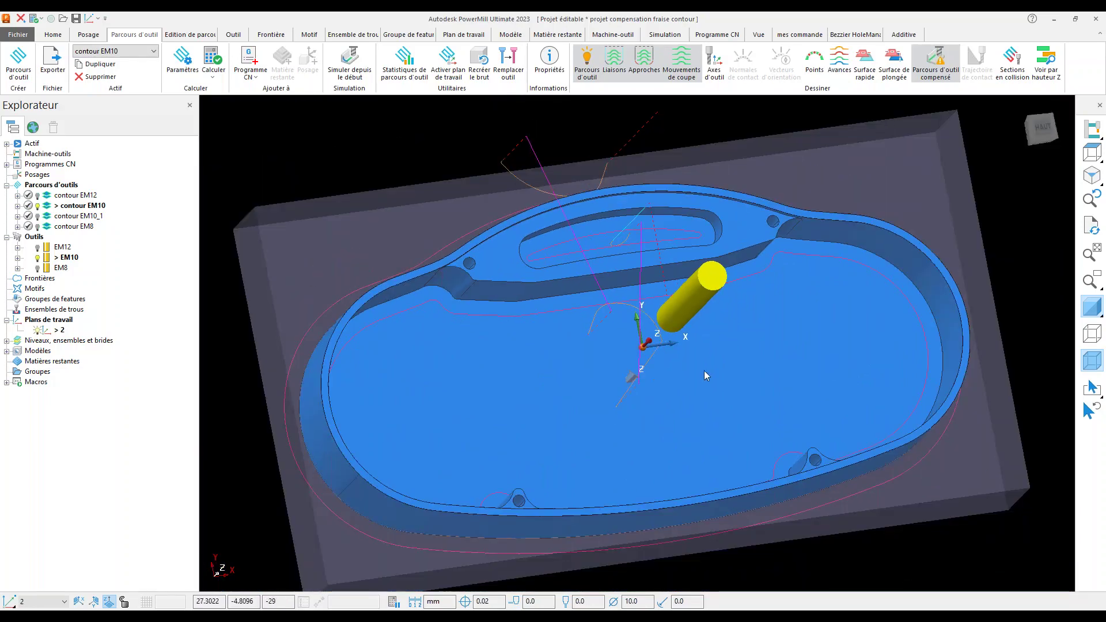
middle_drag(704, 371, 620, 291)
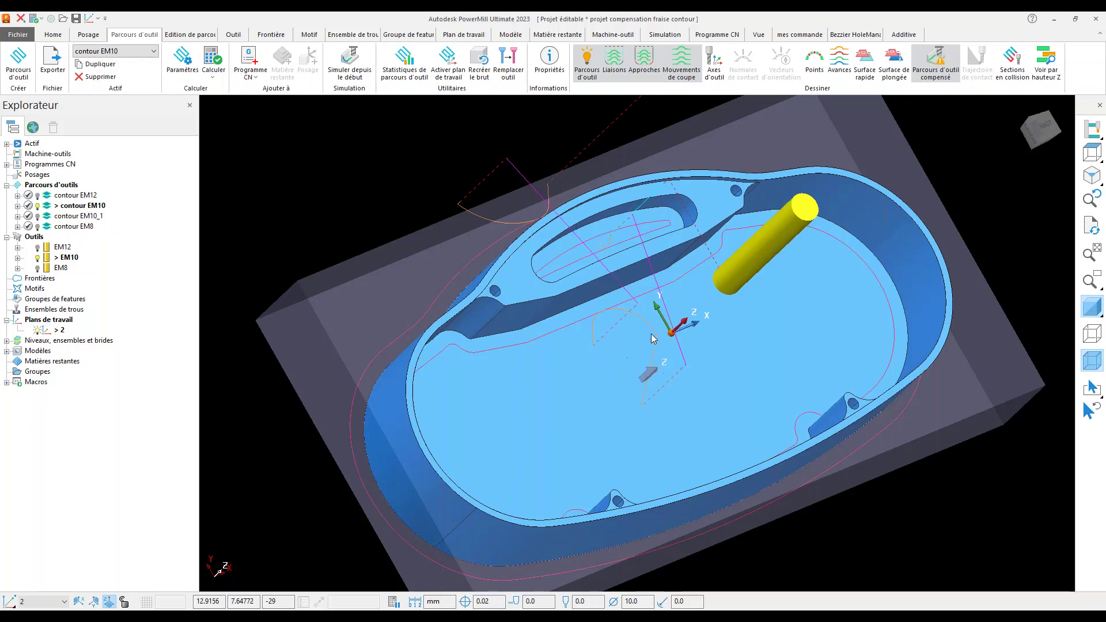
middle_drag(805, 410, 630, 424)
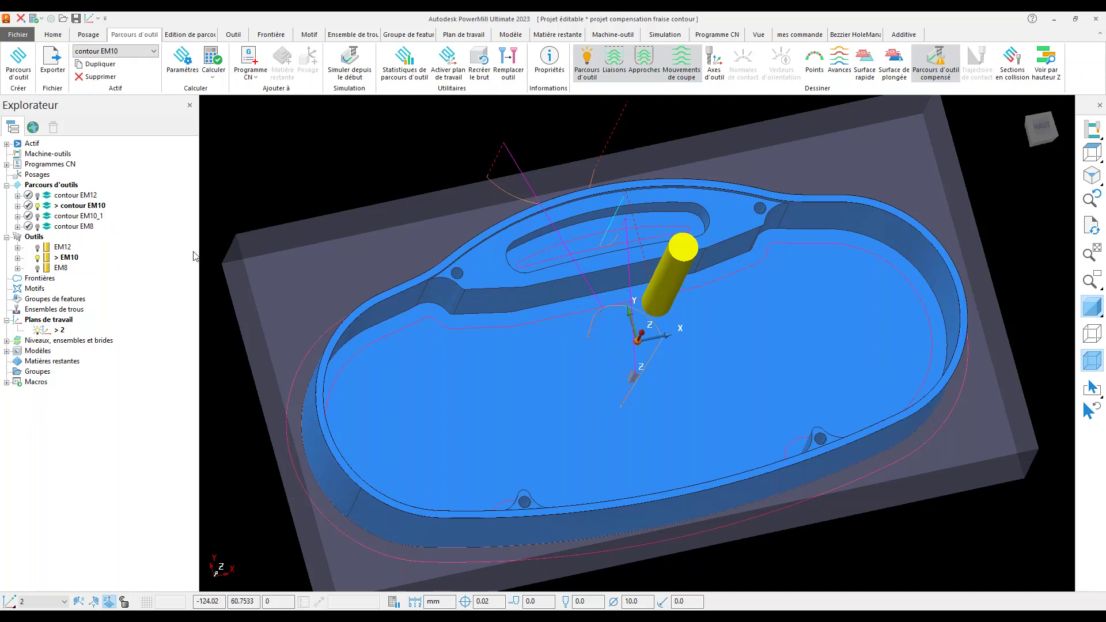
Activate toolpath contour EM10_1 and display its compensated toolpath over the part.
click(47, 219)
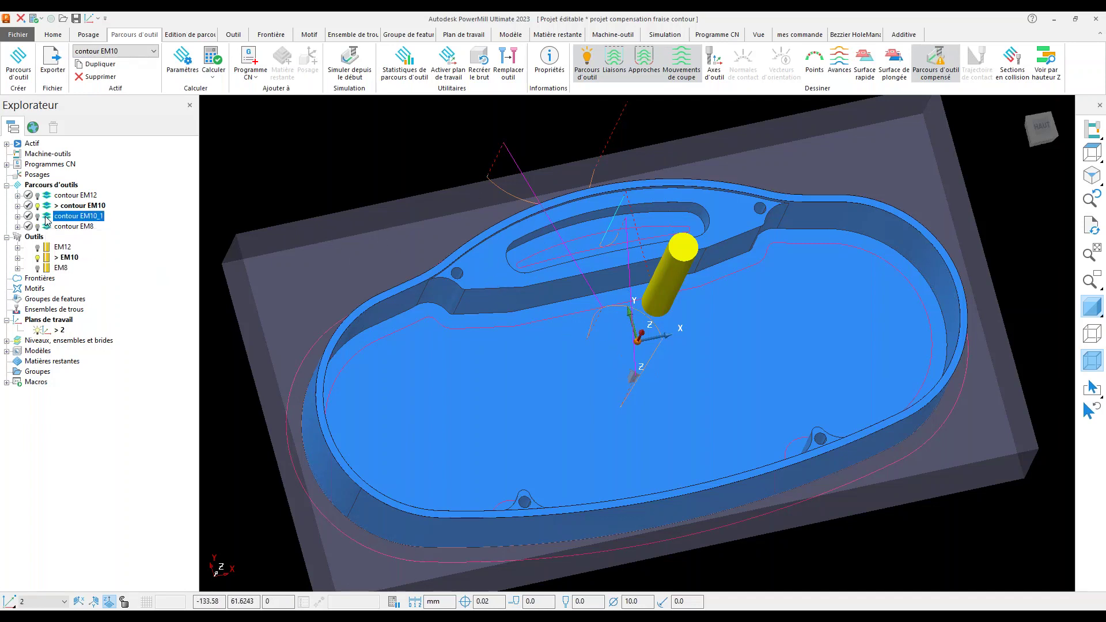
right_click(47, 219)
click(74, 221)
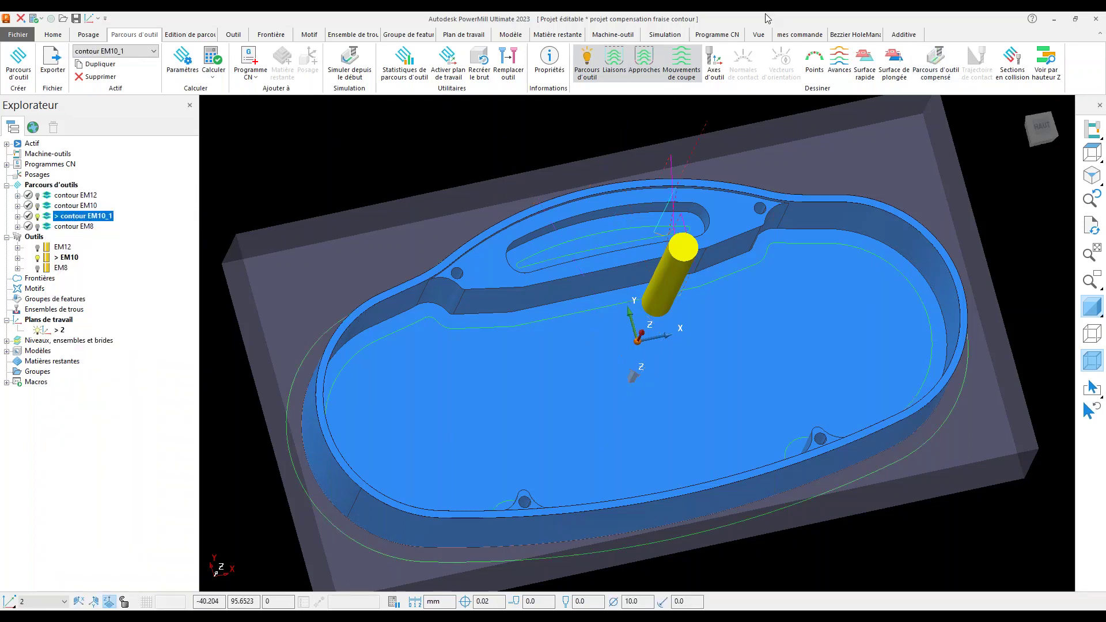
click(937, 59)
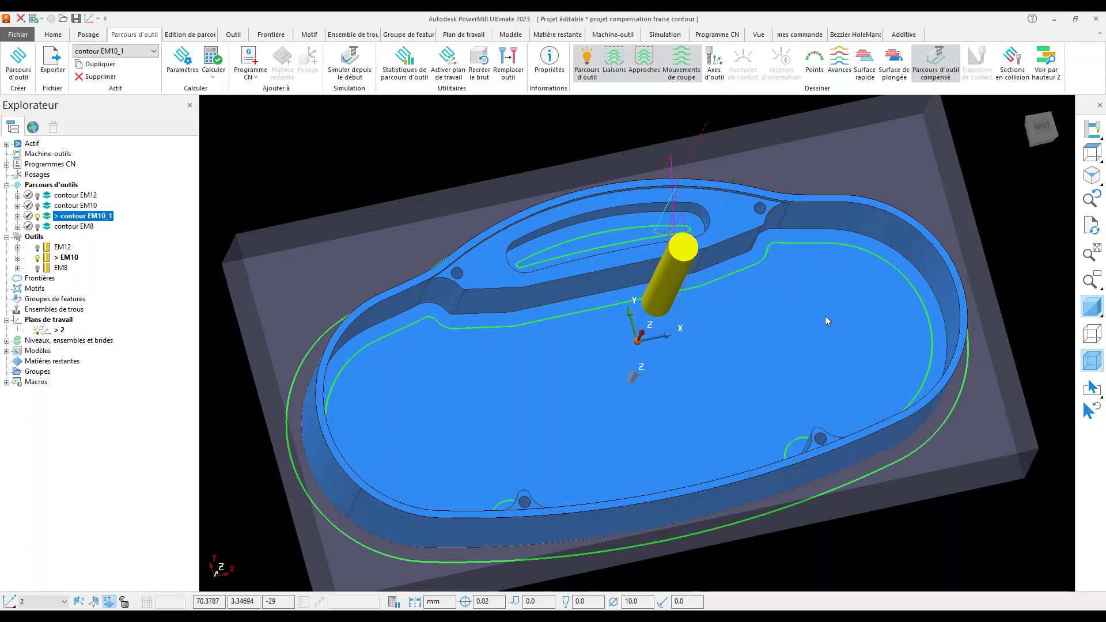
middle_drag(825, 315, 785, 375)
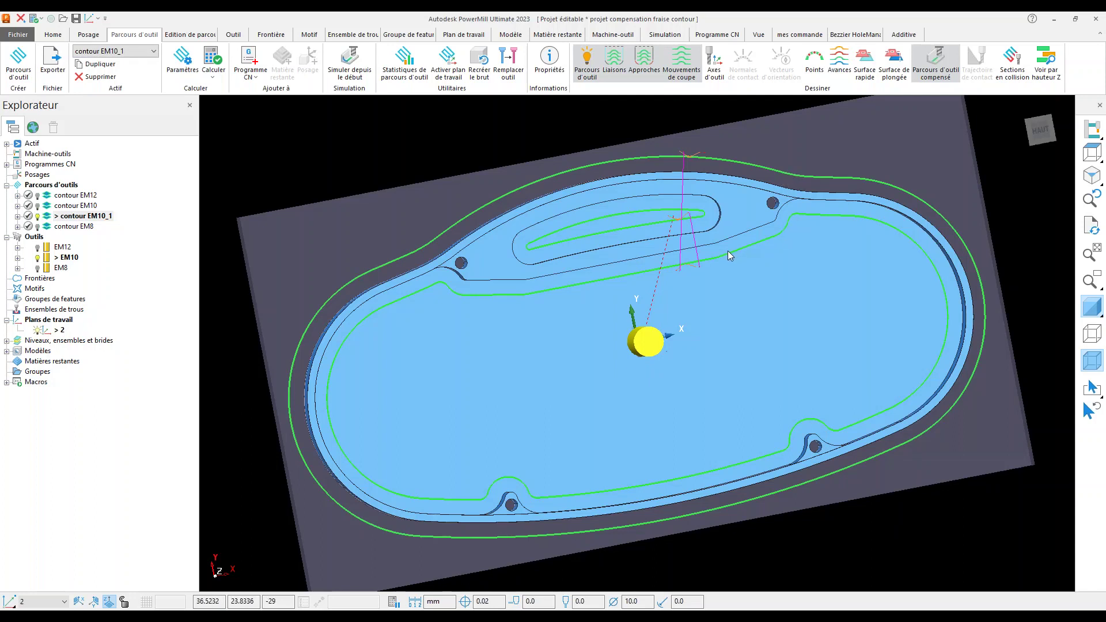
click(937, 71)
click(928, 73)
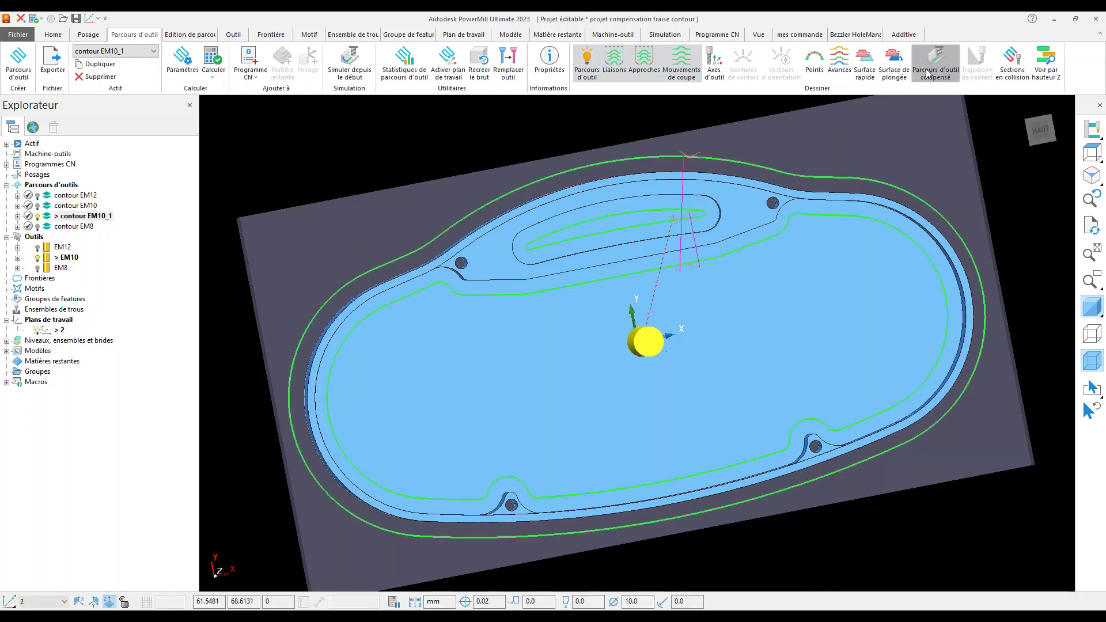
Open the parameters of contour EM10_1 and inspect its cutter compensation type.
right_click(74, 217)
click(116, 250)
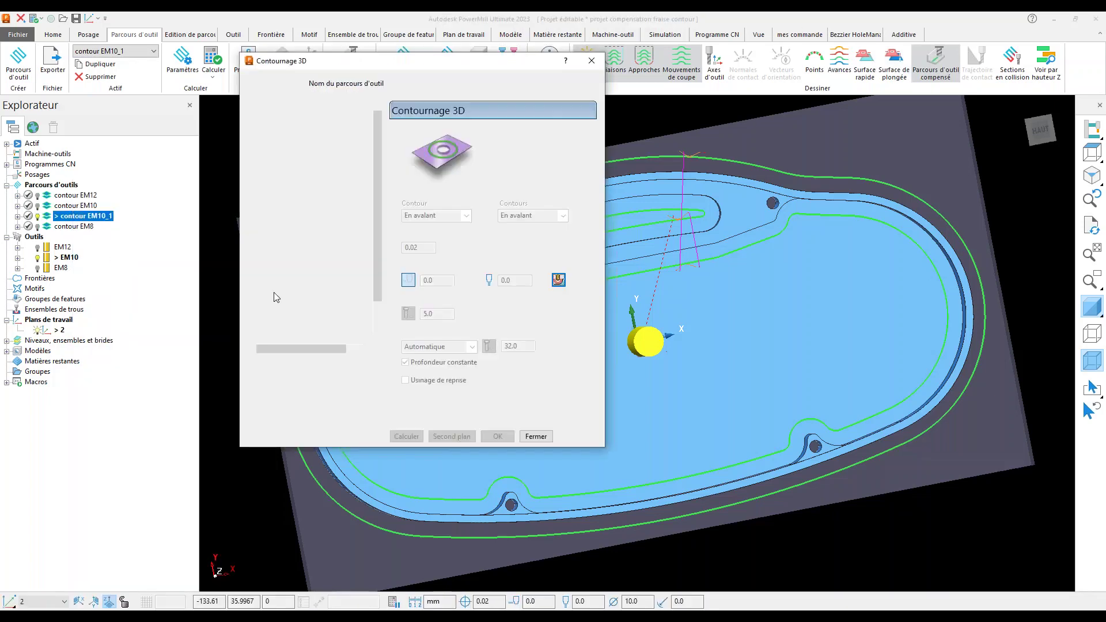
click(288, 262)
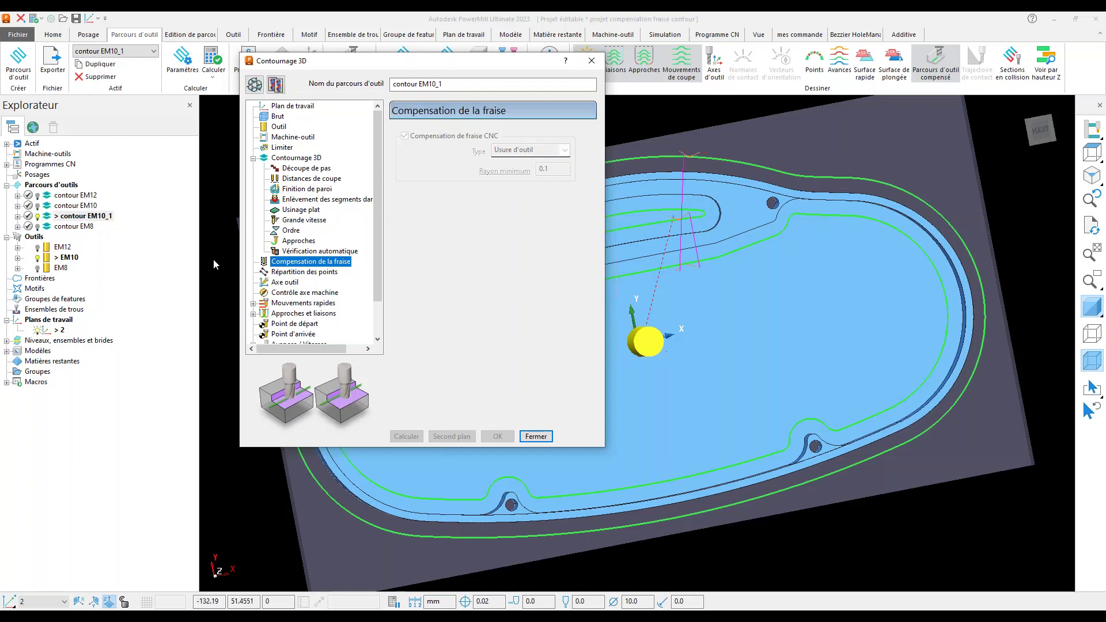
Activate toolpath contour EM8 with the parameters dialog open on its cutter compensation settings.
click(72, 227)
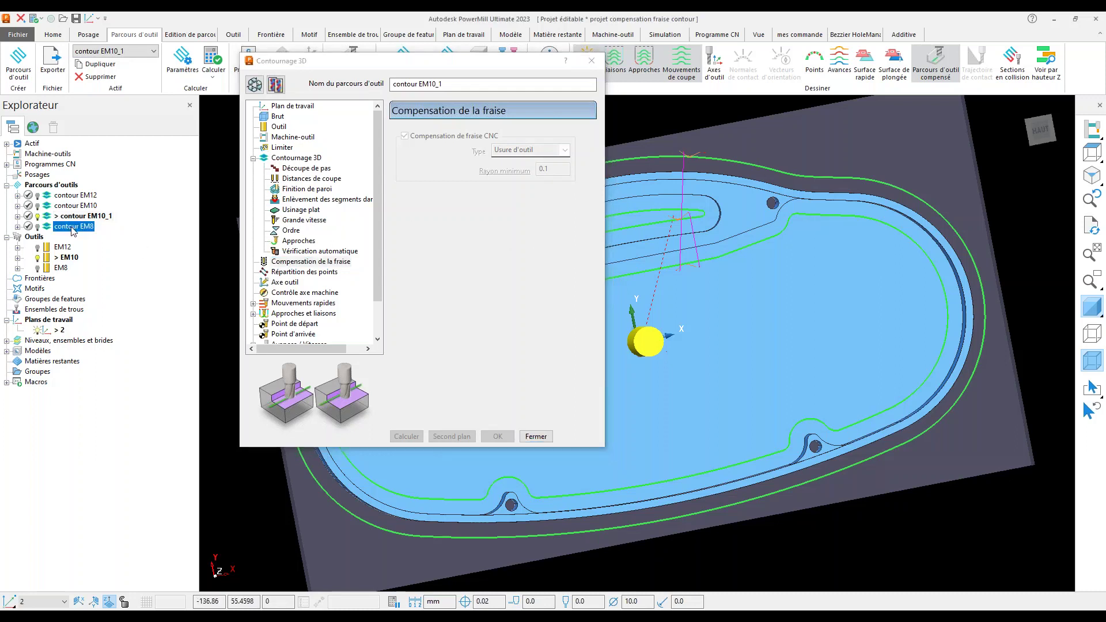
right_click(73, 229)
click(108, 254)
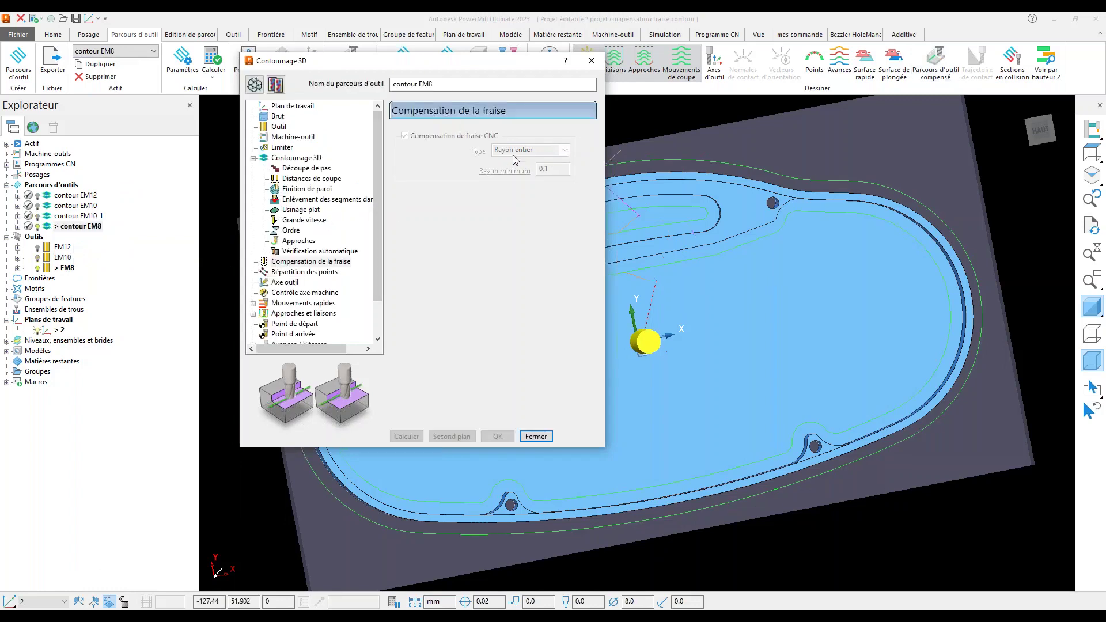
Close the parameters of contour EM8 and display its compensated toolpath over the part.
click(591, 62)
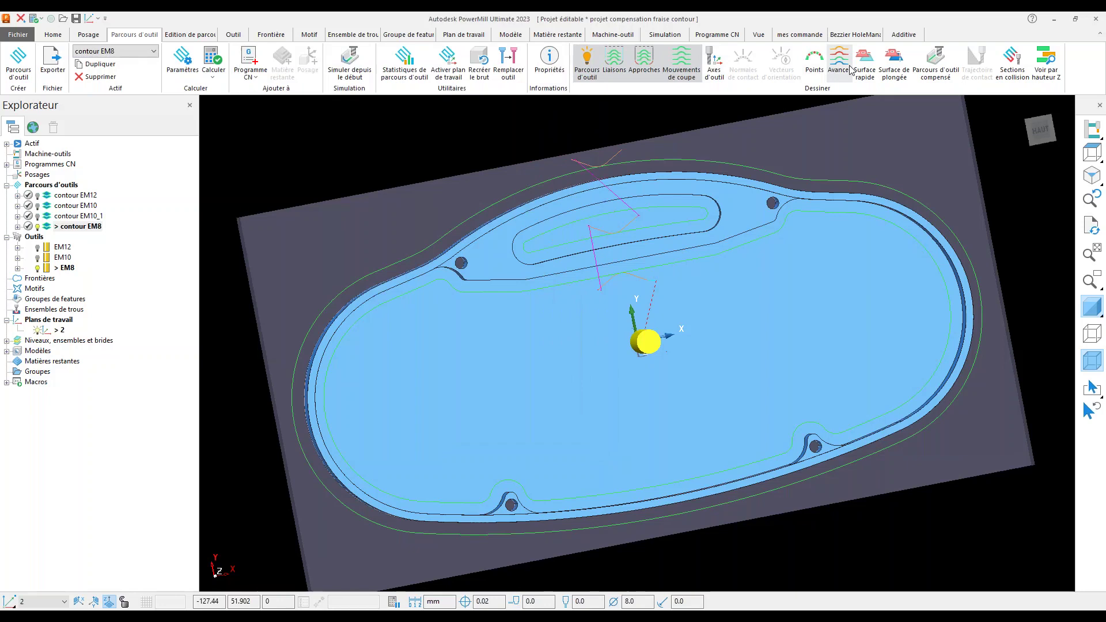
click(935, 61)
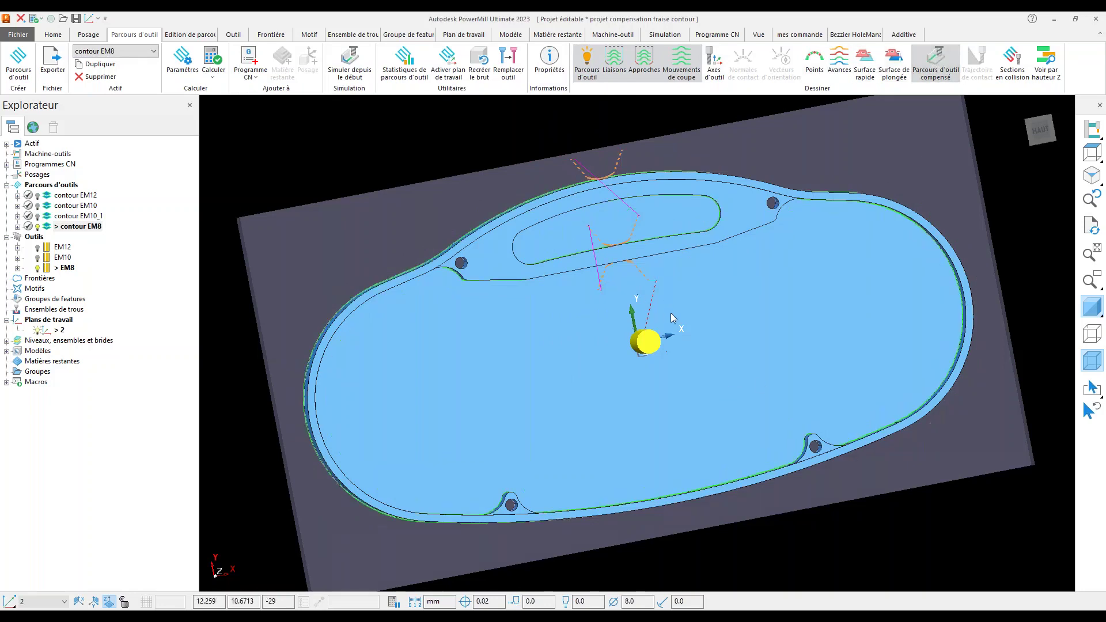
middle_drag(700, 355, 573, 357)
middle_drag(471, 354, 720, 280)
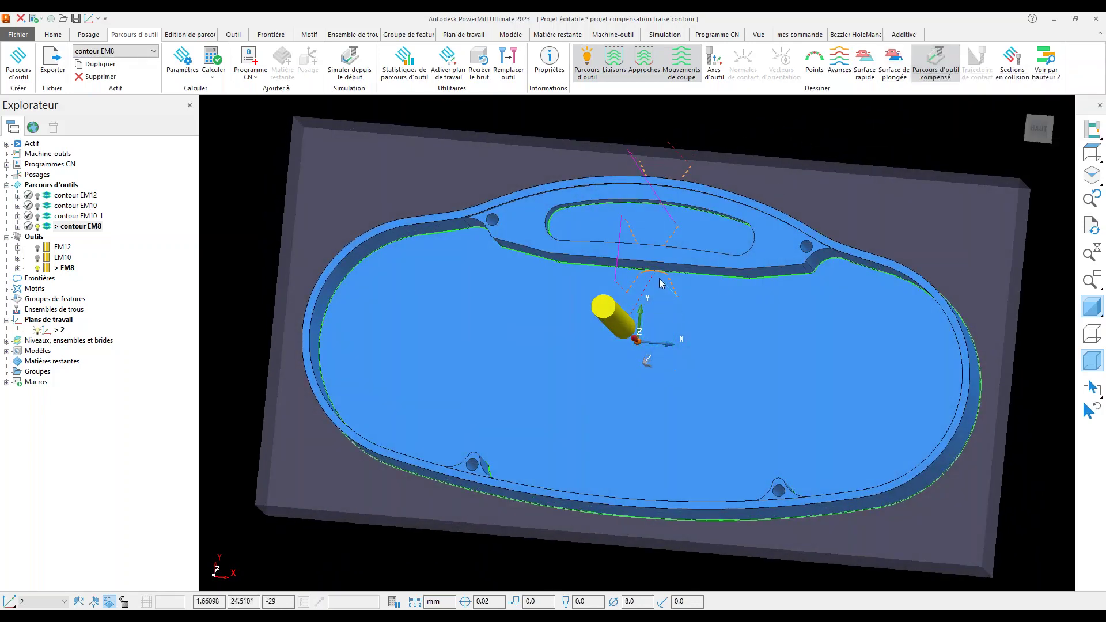
Compare contour EM8's standard and compensated toolpaths from a tilted view, ending with the compensated display on.
click(927, 70)
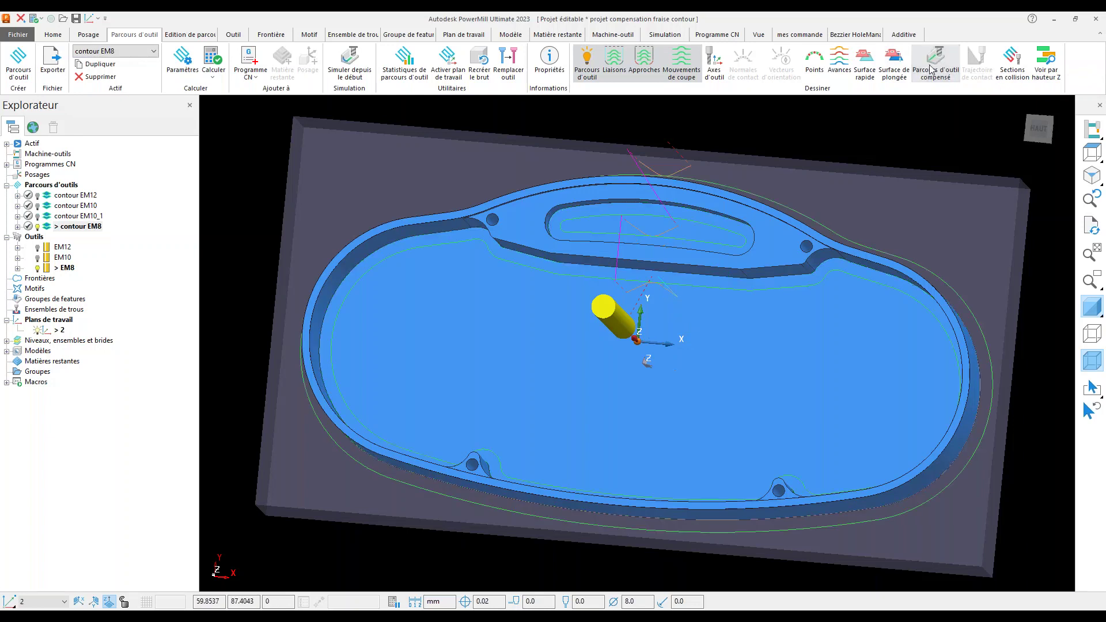
click(932, 67)
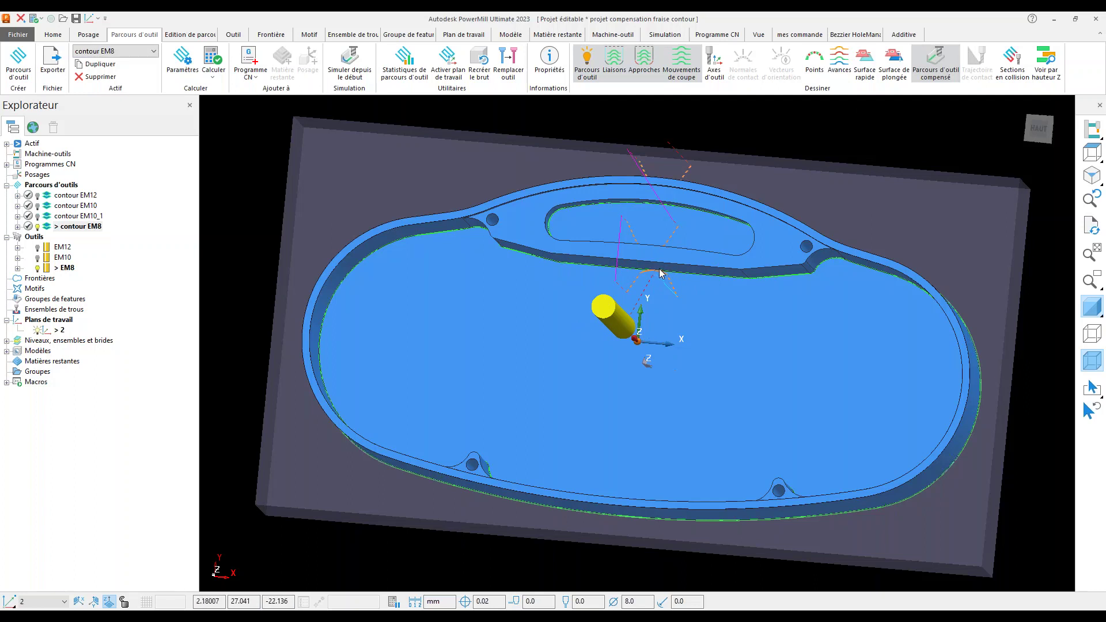
middle_drag(717, 292, 751, 330)
middle_drag(763, 369, 646, 370)
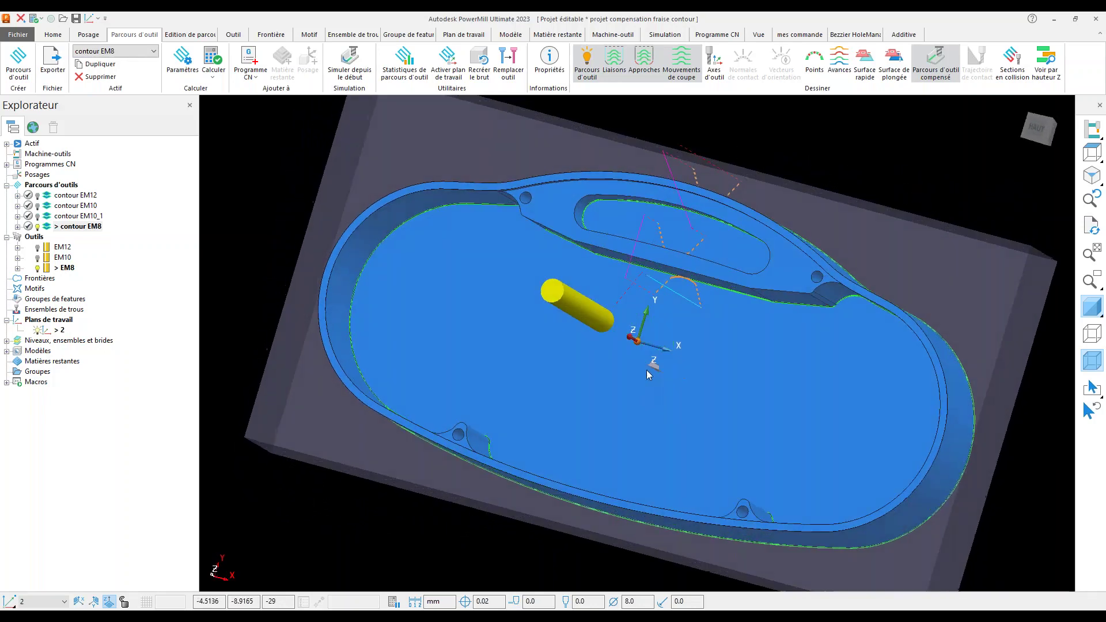
click(943, 64)
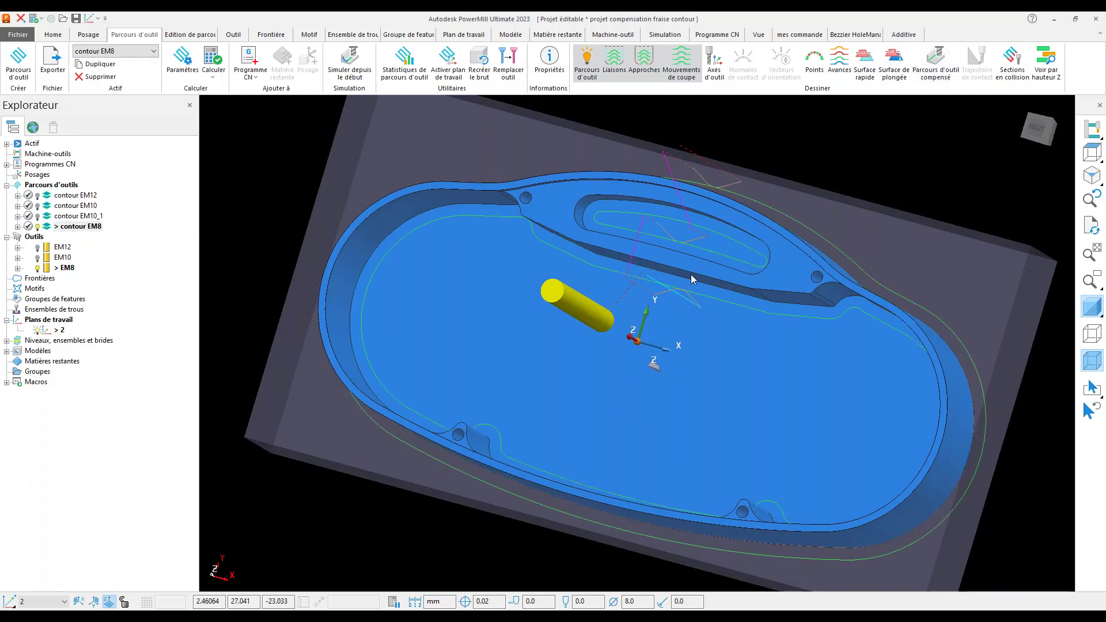
click(928, 72)
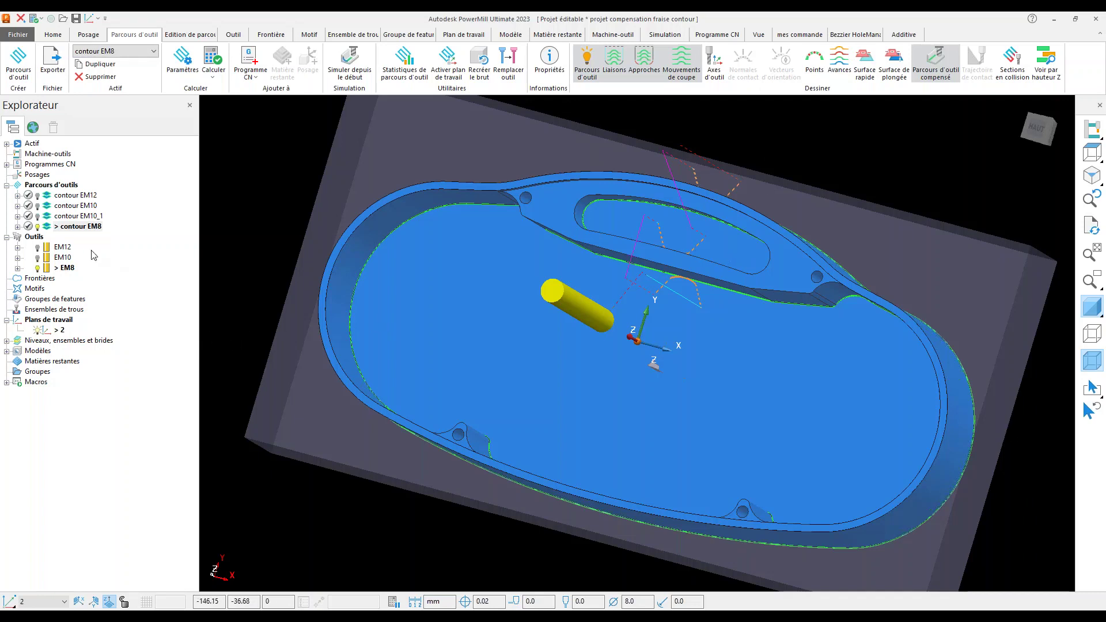
mouse_move(94, 254)
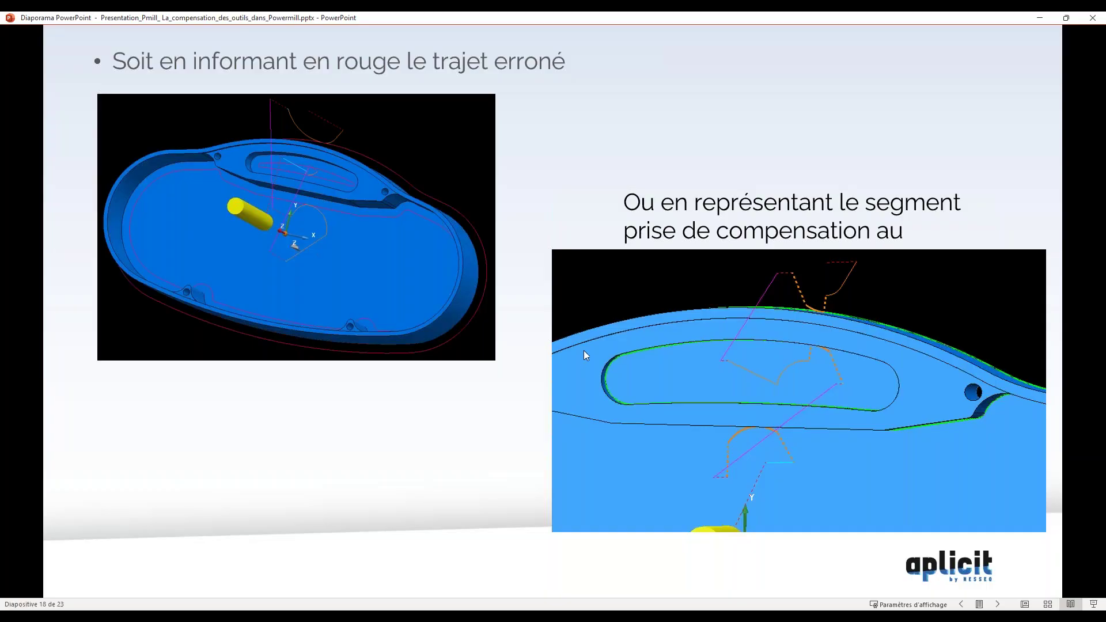
click(584, 350)
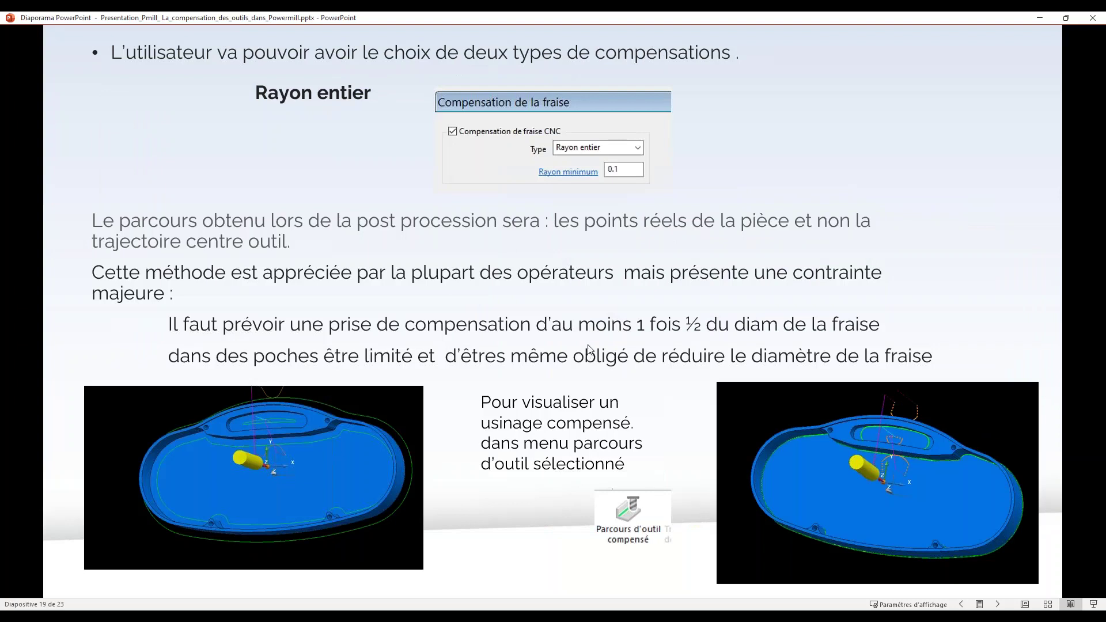